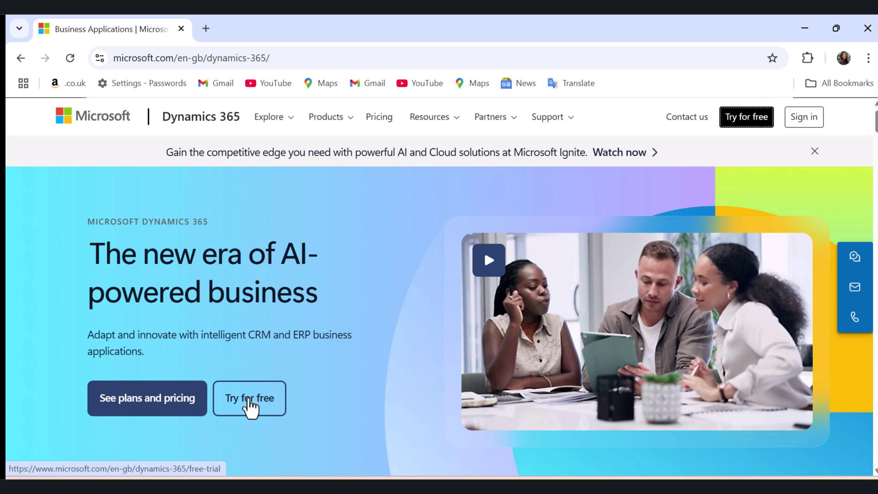
- Go to the Dynamics 365 free-trial page and pick the Sales free trial
left_click(249, 414)
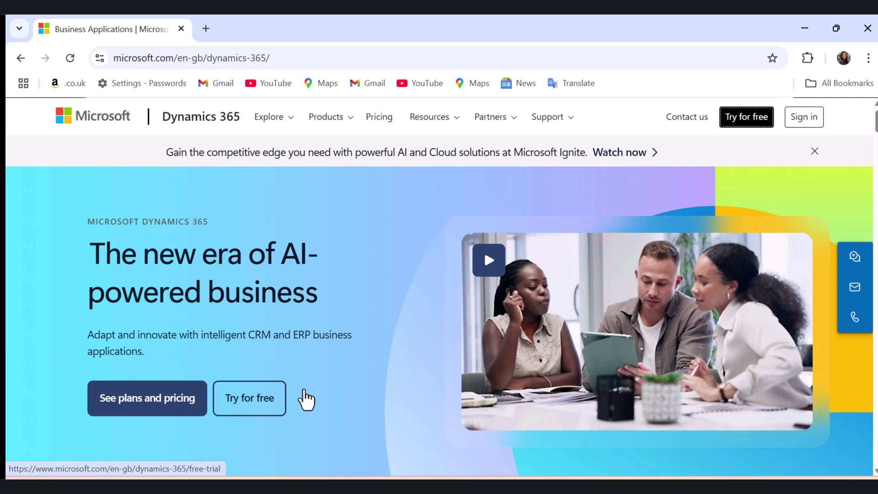
scroll(439, 355, "down", 6)
scroll(437, 352, "down", 4)
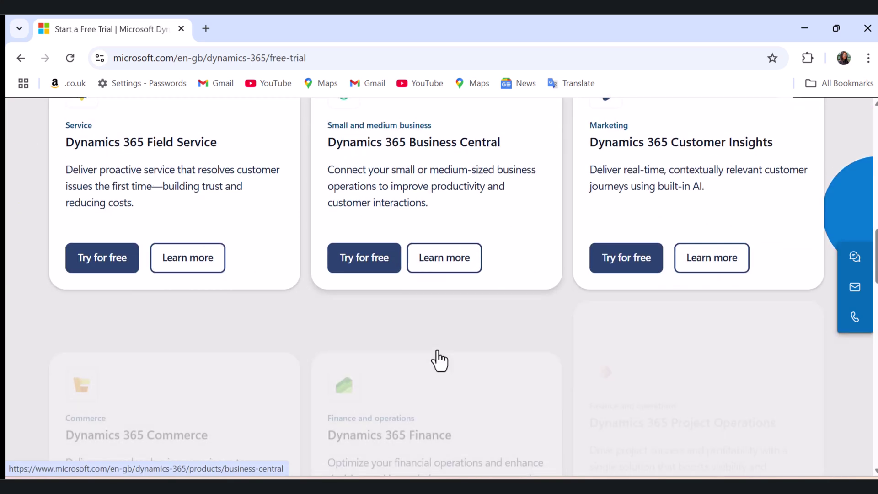
scroll(411, 342, "up", 7)
scroll(412, 350, "up", 1)
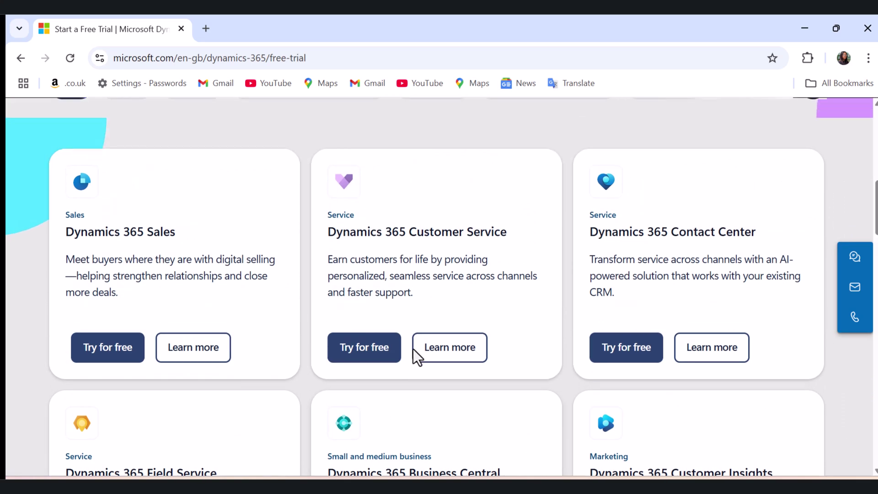
scroll(414, 357, "down", 1)
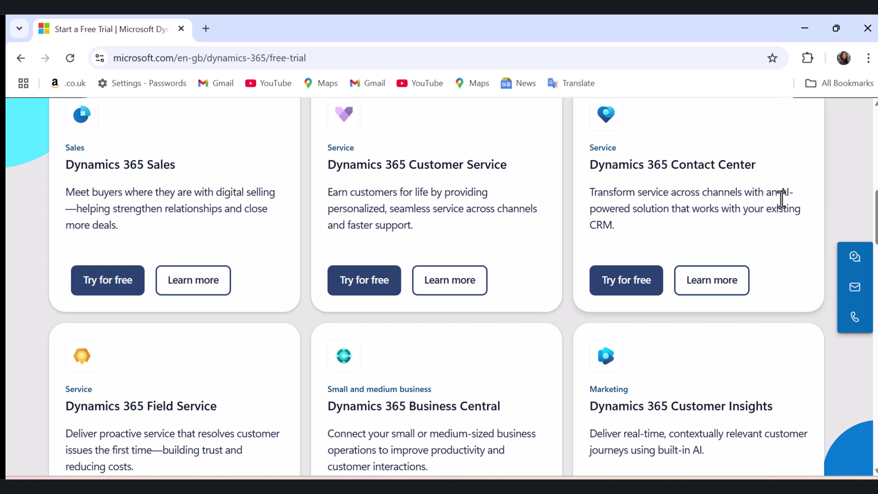
left_click(107, 279)
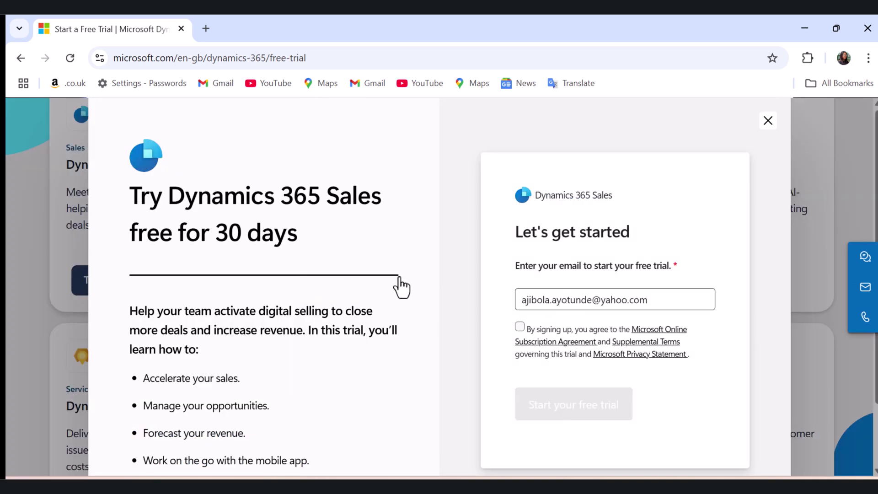
- Accept the subscription agreement and start the free trial with the prefilled email
scroll(435, 287, "down", 1)
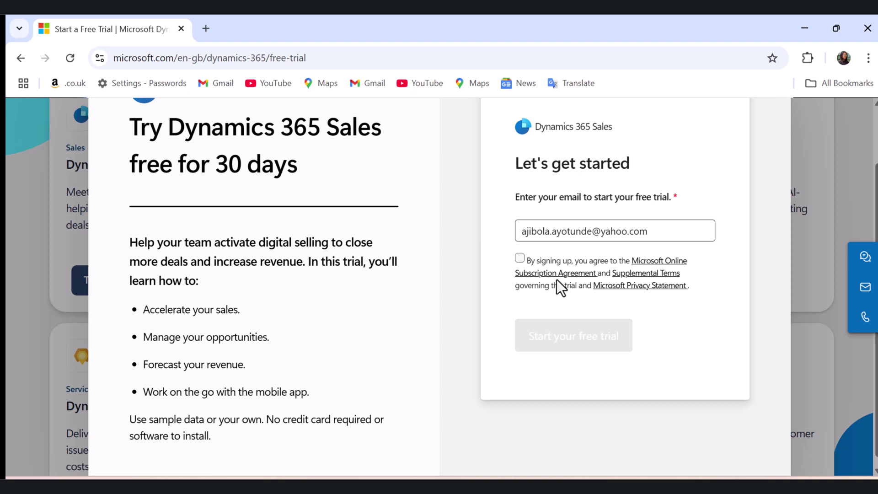
left_click(645, 235)
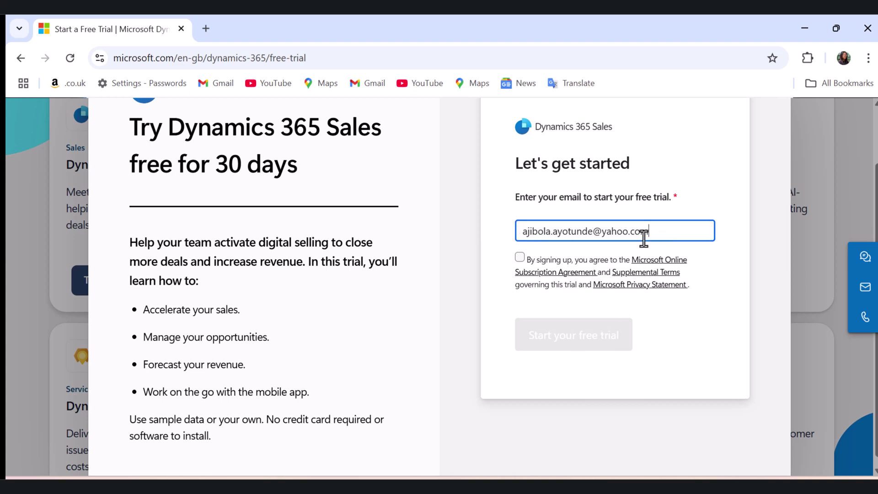
left_click(519, 258)
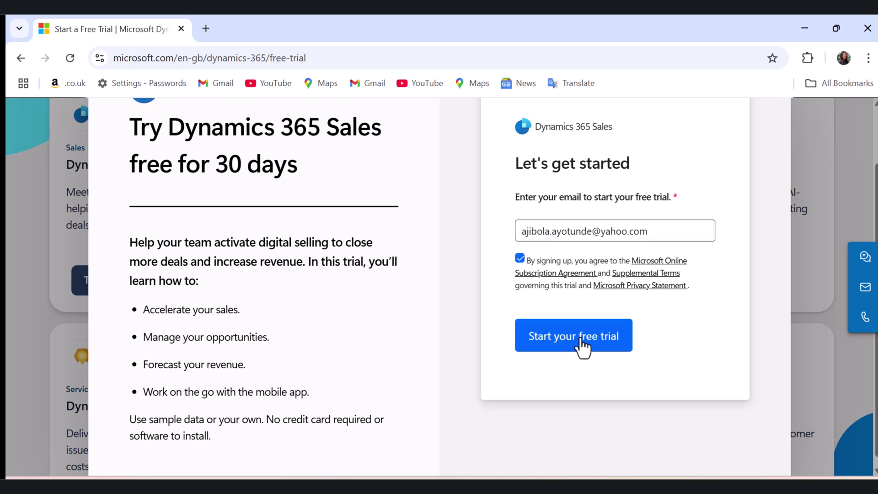
left_click(582, 348)
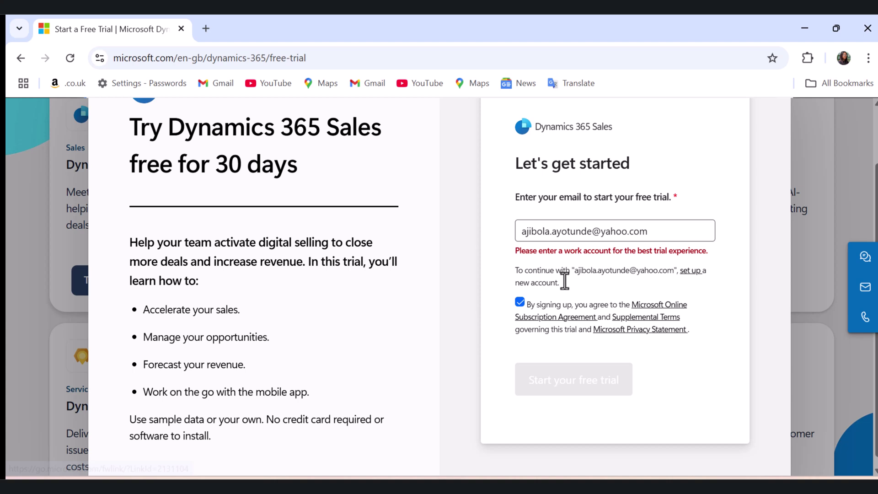
- Choose to set up a new account and pass the robot verification puzzle
left_click(691, 272)
scroll(697, 348, "down", 2)
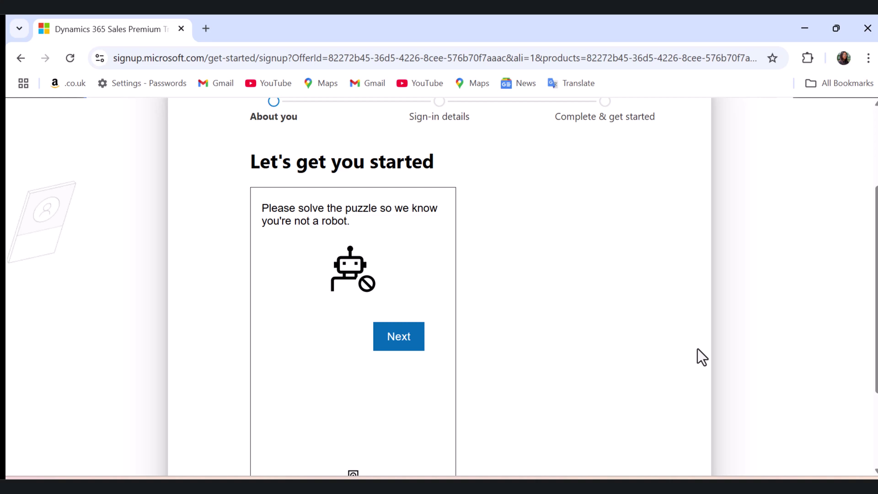
scroll(584, 315, "down", 2)
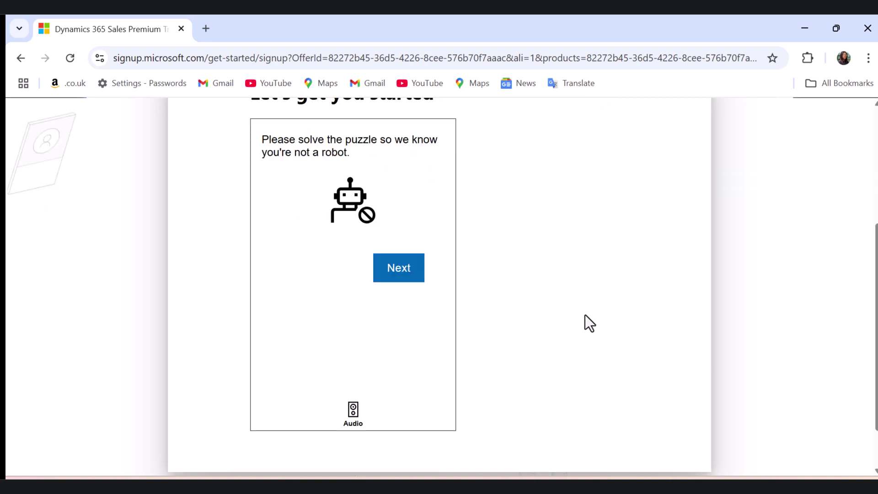
left_click(419, 268)
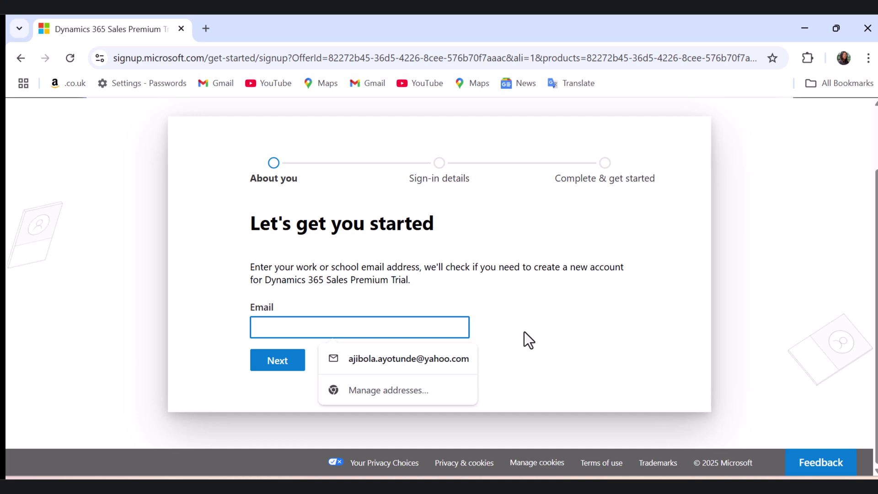
- Enter the personal email address and submit it to check for an account
left_click(459, 237)
key("alt+Tab")
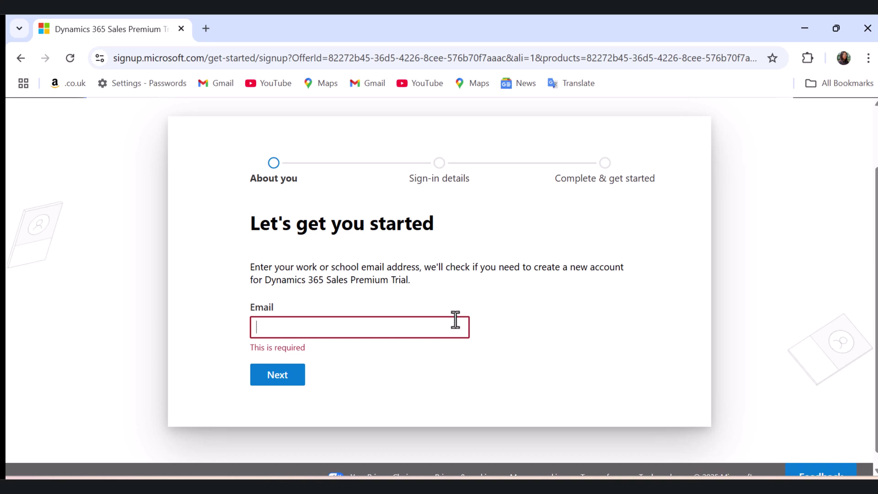
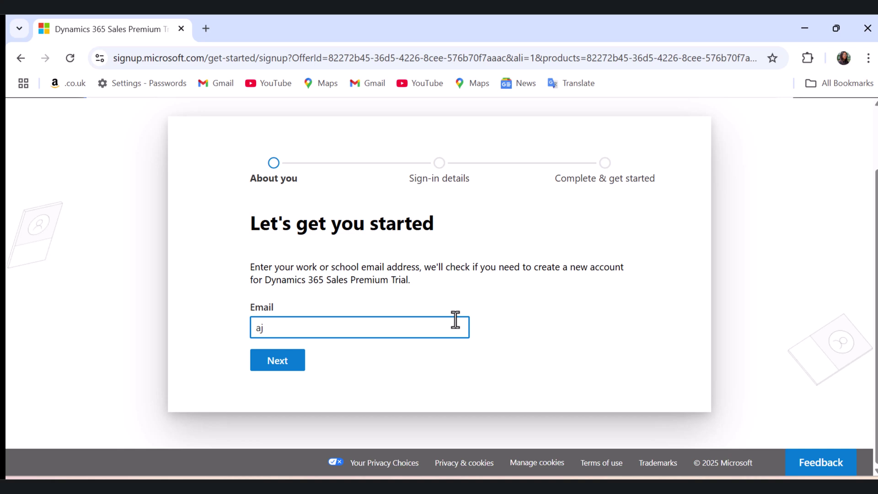
left_click(288, 363)
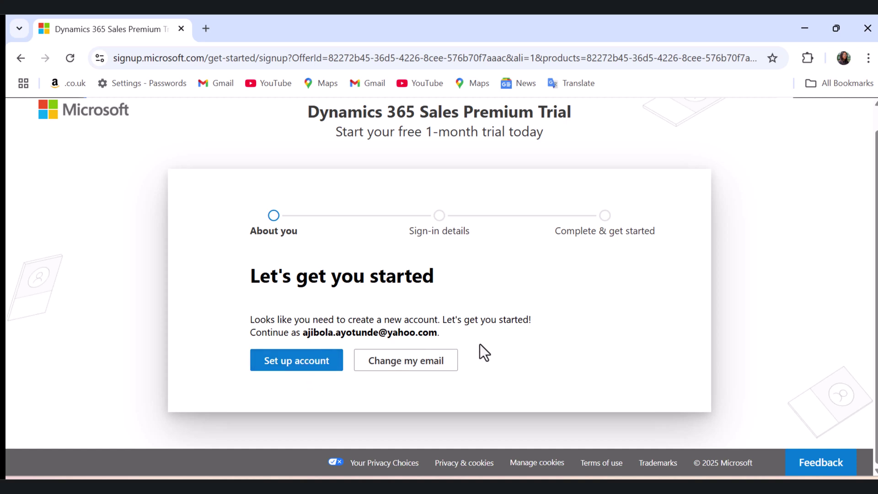
- Start a new account, autofill first name and surname, and answer No to company website
left_click(314, 359)
left_click(320, 338)
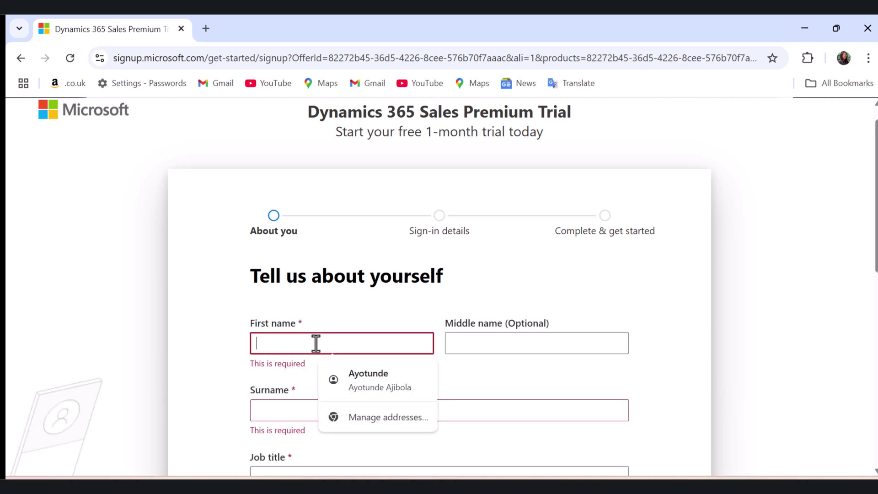
left_click(359, 368)
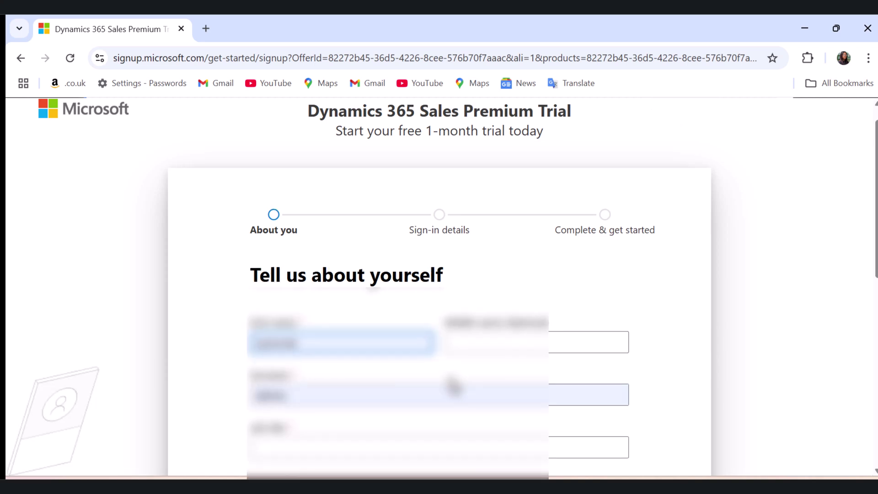
scroll(452, 386, "down", 4)
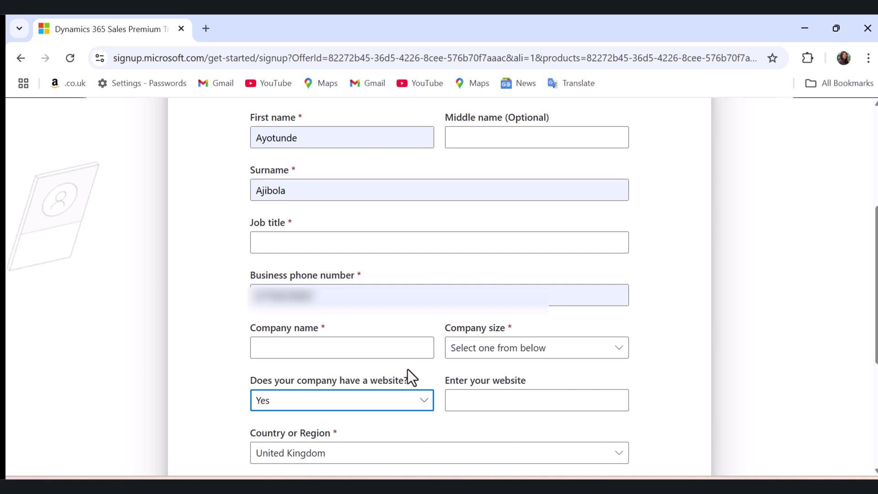
left_click(411, 405)
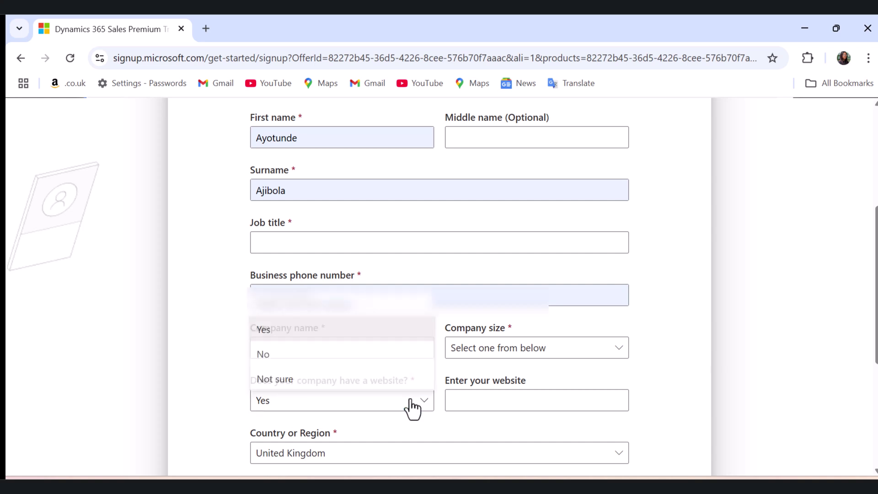
left_click(322, 361)
- Enter job title powerbiuser, company ABC, company size 2-4 people, and submit the details
left_click(310, 243)
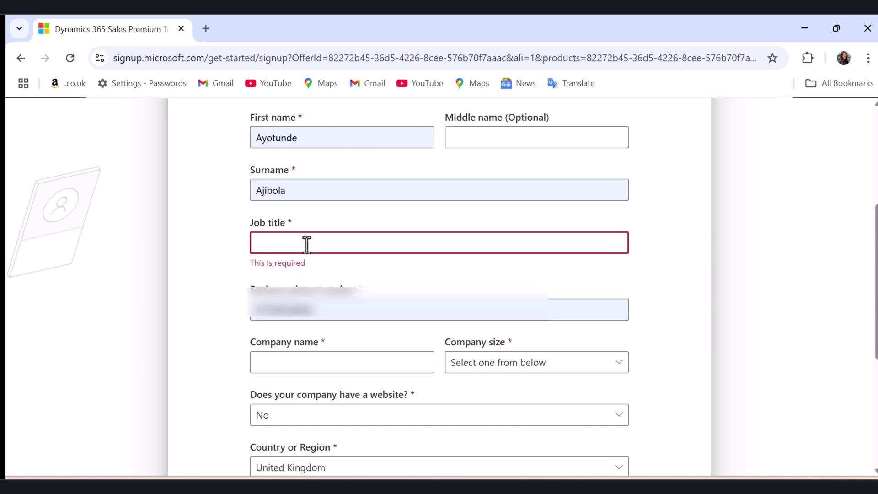
type("powerb")
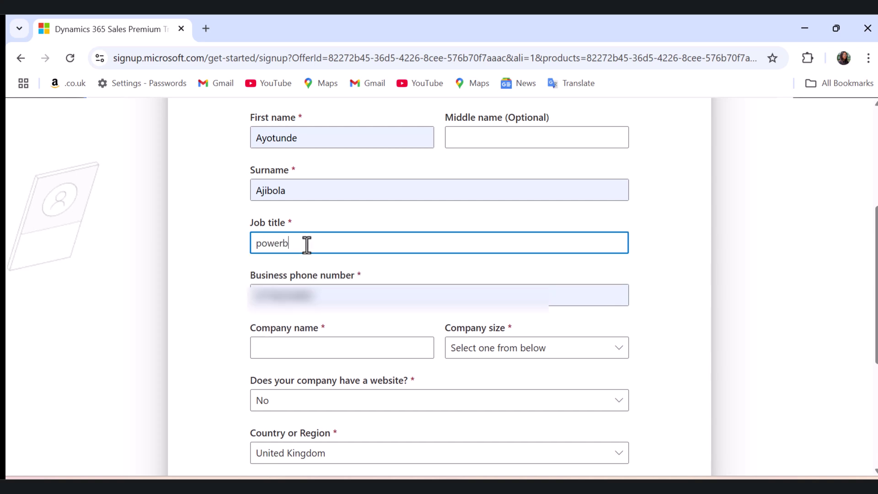
type("iuser")
left_click(345, 351)
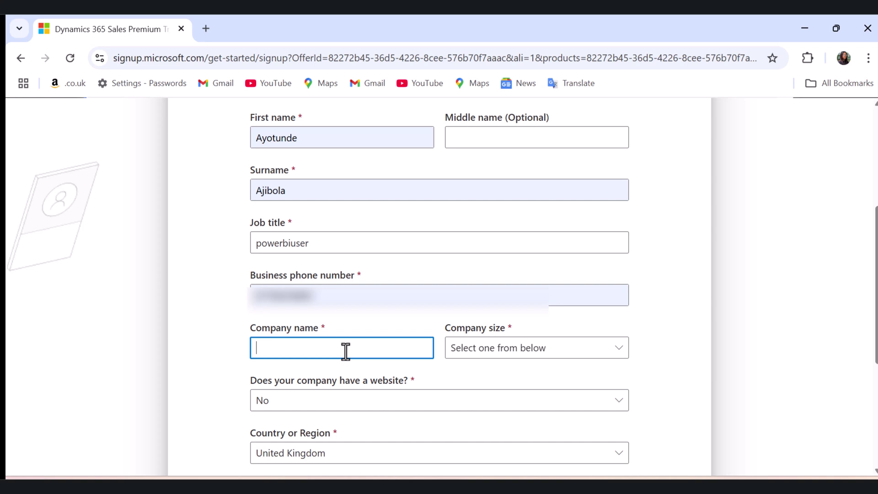
type("ABC")
left_click(512, 356)
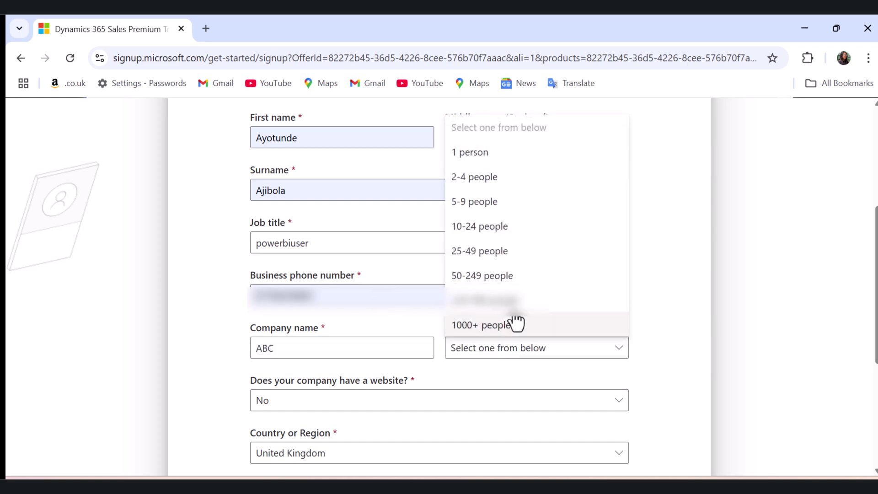
left_click(512, 182)
scroll(490, 330, "down", 4)
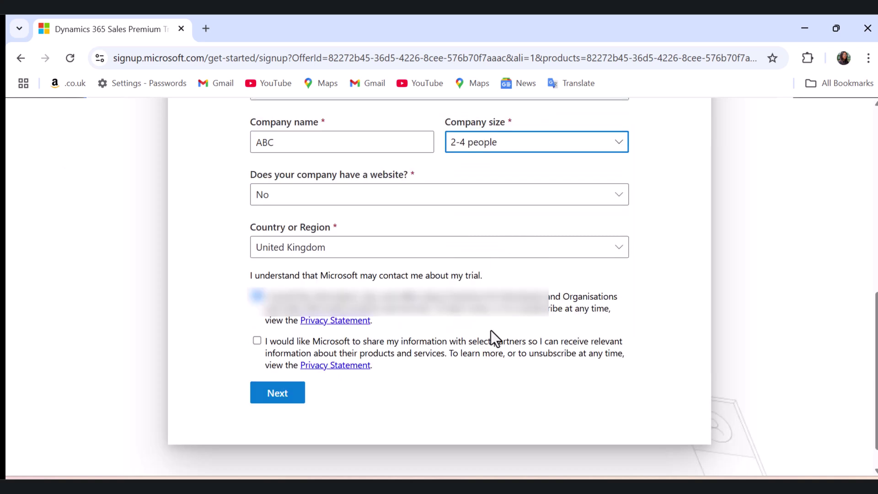
left_click(293, 399)
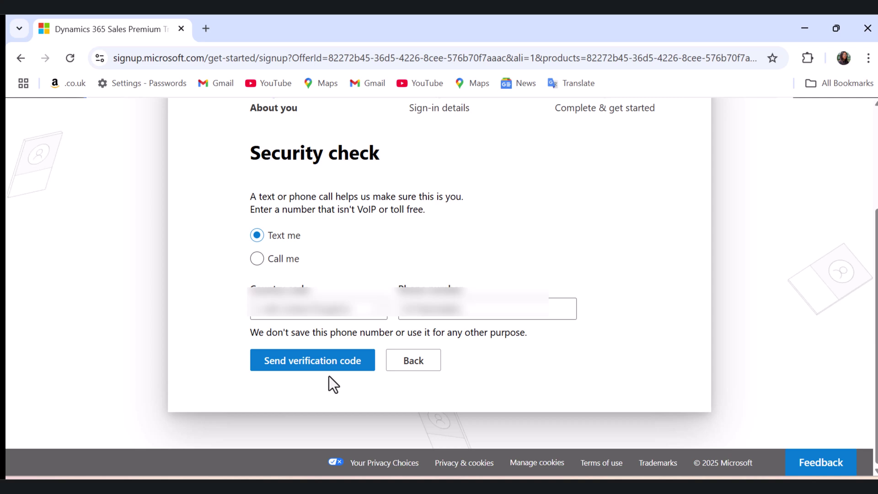
- Request a texted verification code, enter the received code, and verify it
left_click(325, 366)
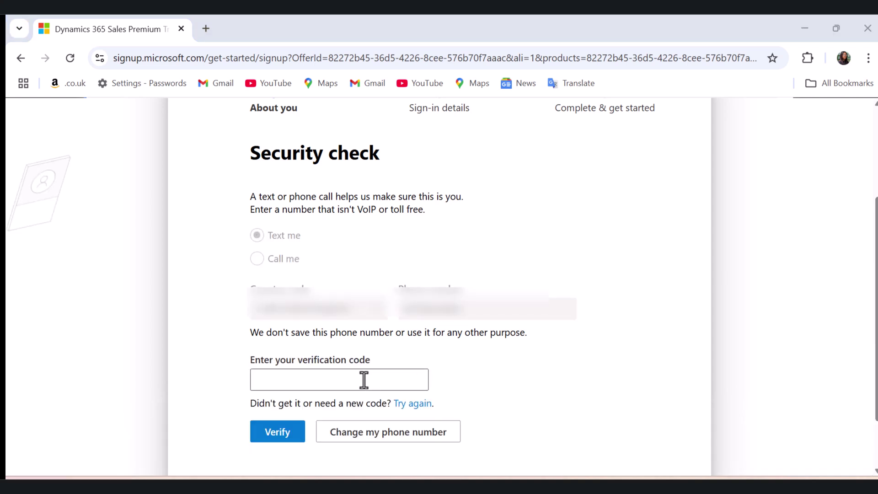
left_click(364, 380)
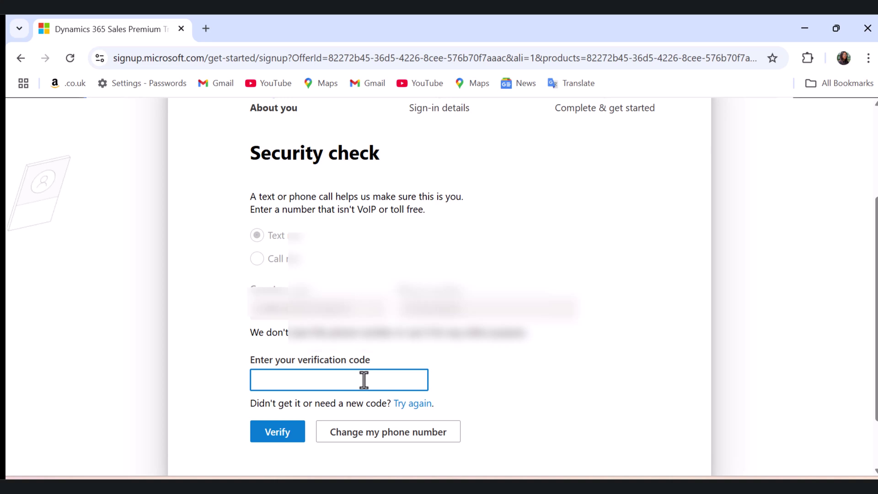
scroll(319, 426, "down", 2)
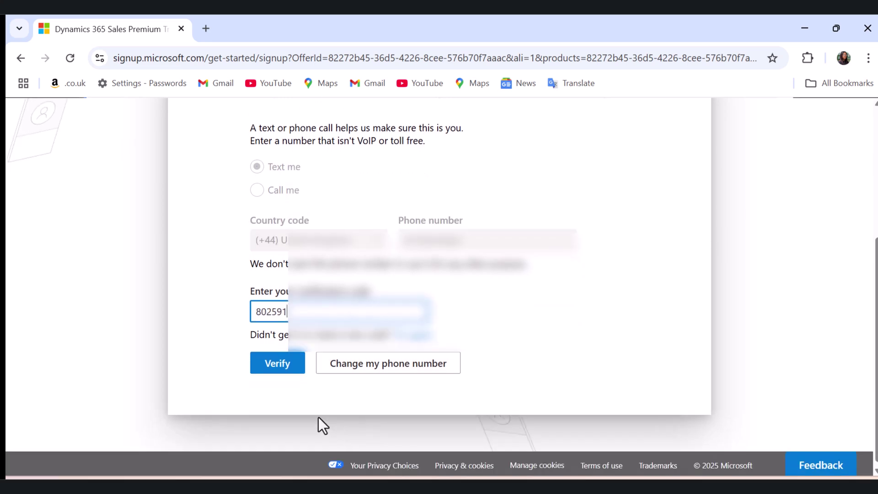
left_click(268, 368)
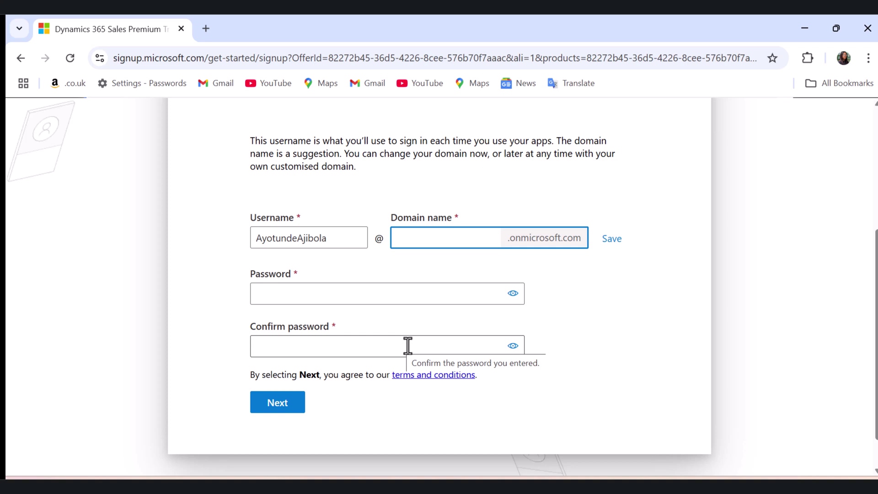
- Enter the password and a custom domain name, then create the account
left_click(280, 239)
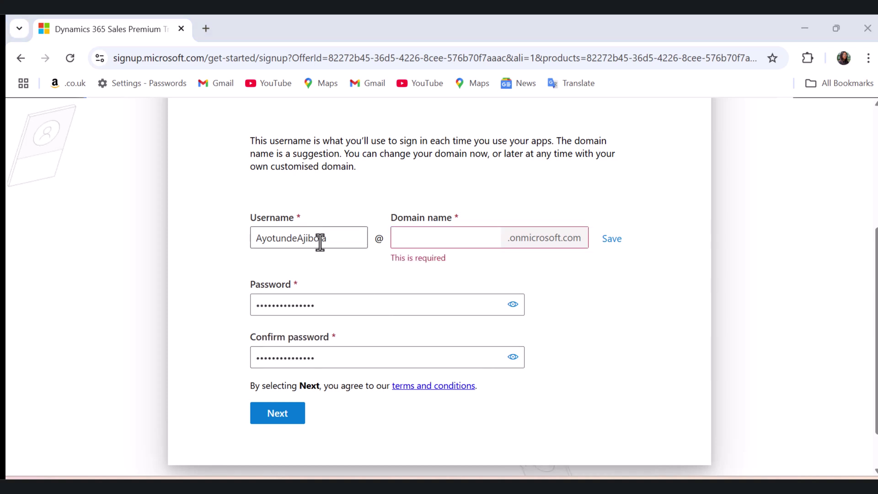
left_click(439, 237)
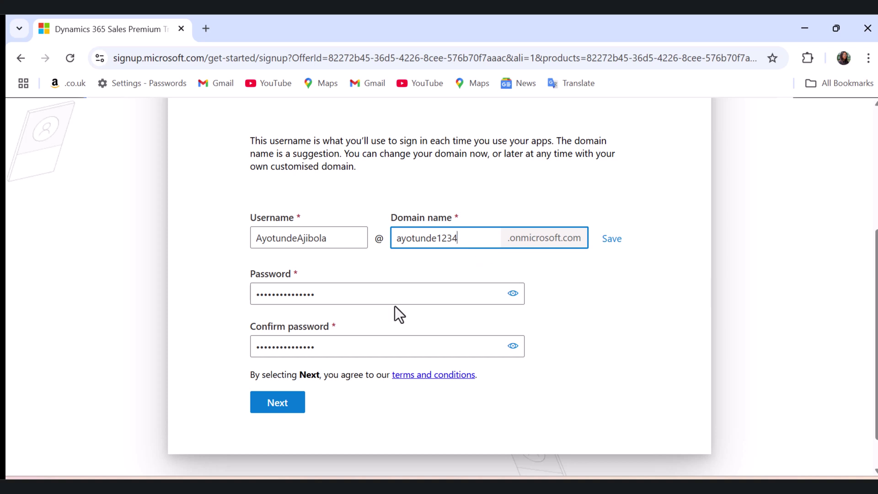
left_click(285, 406)
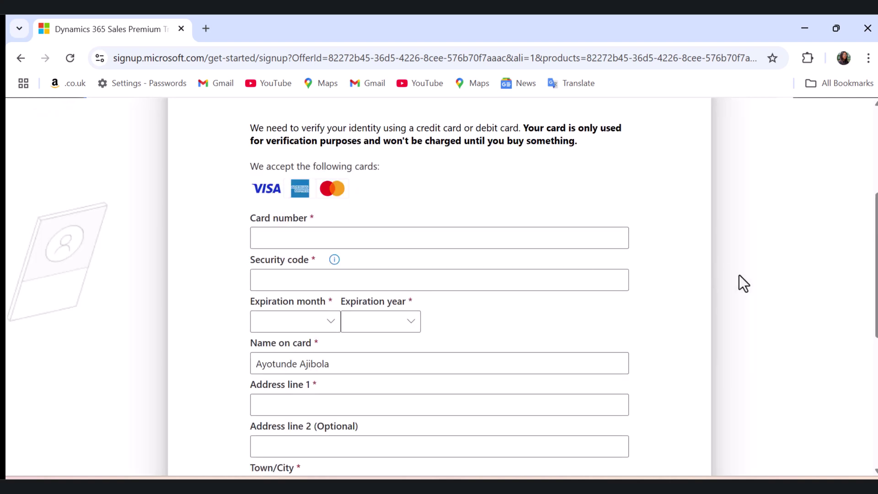
scroll(372, 335, "up", 3)
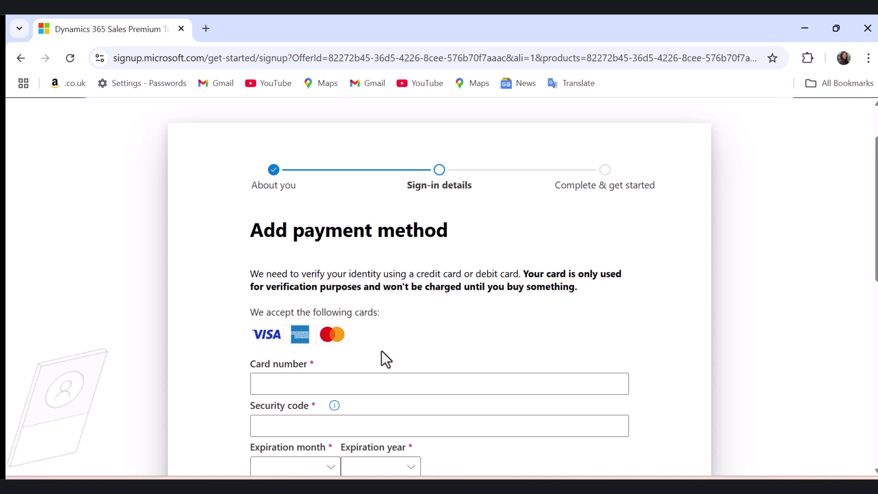
scroll(383, 351, "down", 5)
left_click(196, 62)
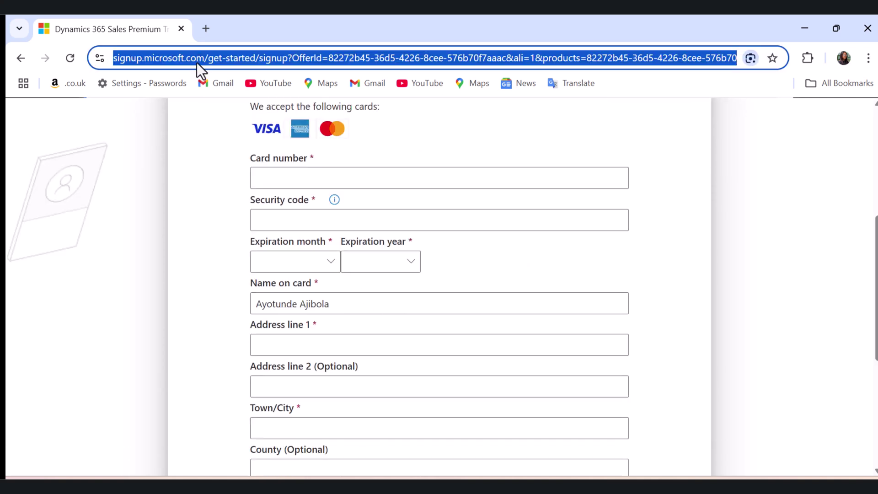
- Go to powerbi.com, pass the robot check, and continue sign-up with the new account
type("powerbi.com")
key("Return")
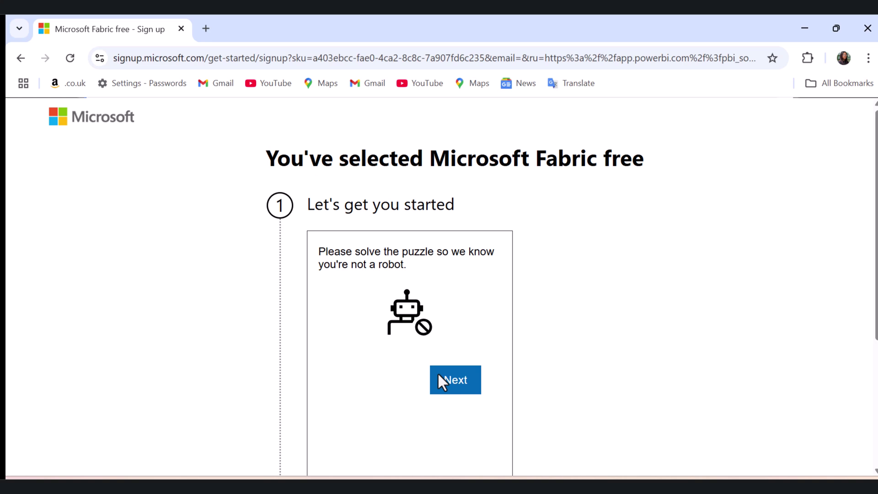
left_click(439, 378)
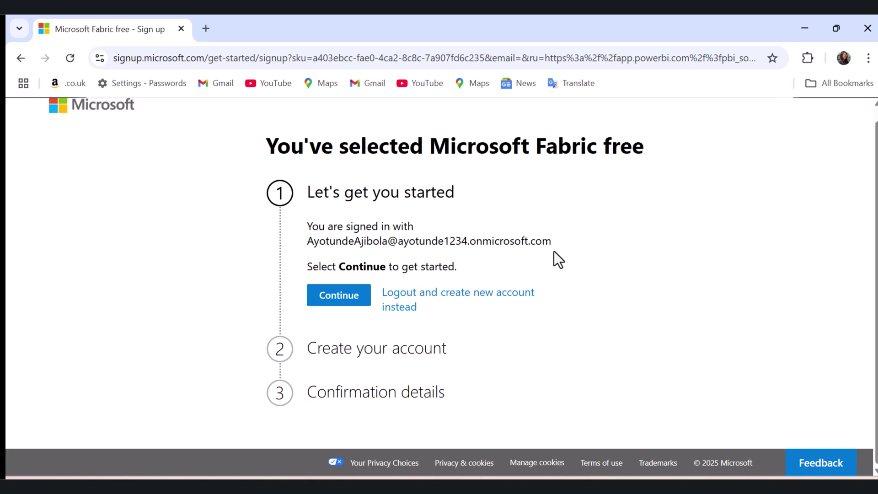
left_click(336, 301)
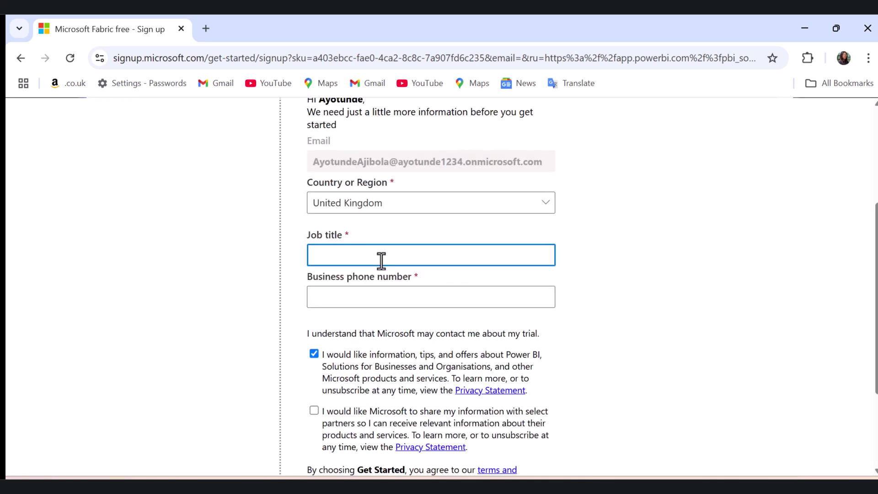
- Fill in job title powerbiuser and the saved business phone, then finish the Fabric sign-up
type("powerbiuser")
left_click(380, 295)
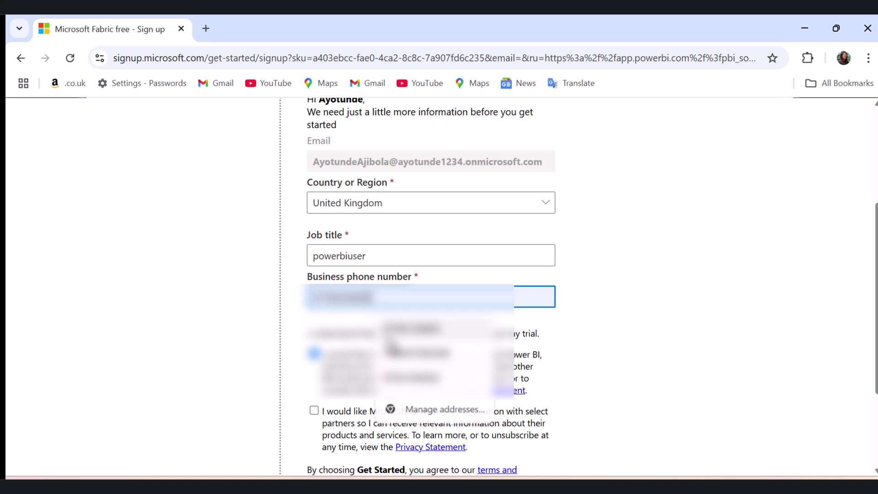
left_click(392, 351)
scroll(348, 366, "down", 3)
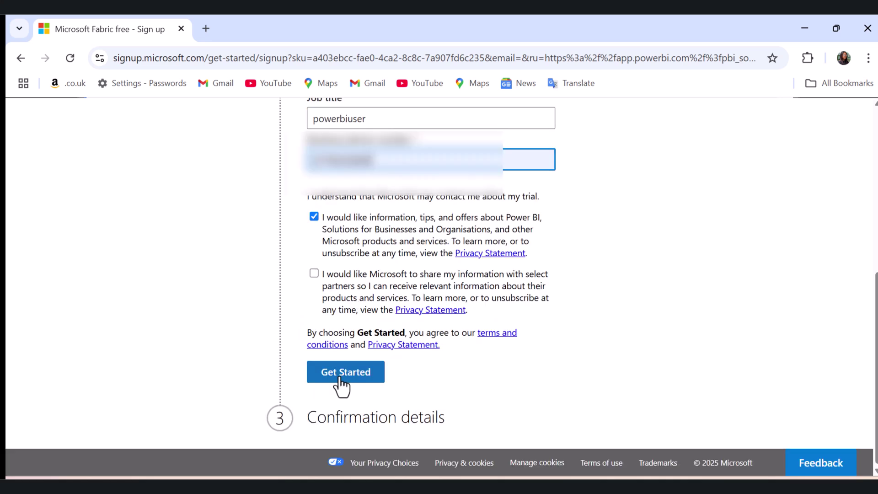
left_click(340, 380)
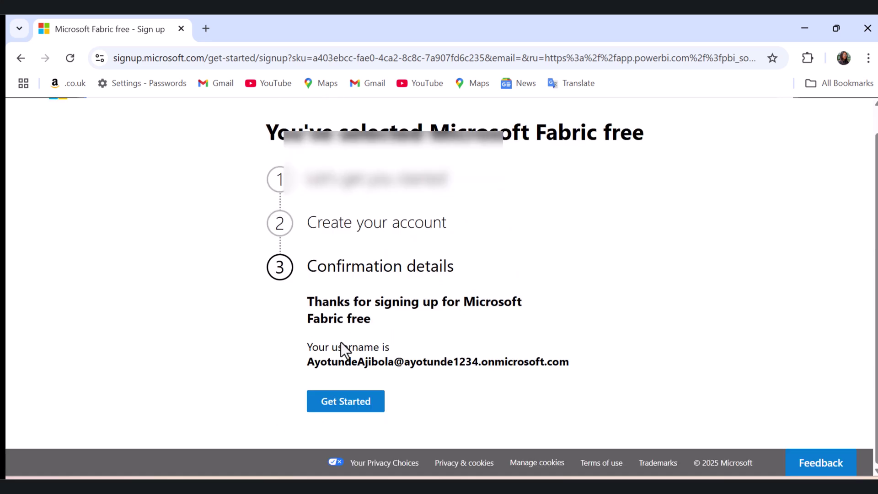
- Launch Power BI from the confirmation page to reach the Home page with the new account
left_click(330, 402)
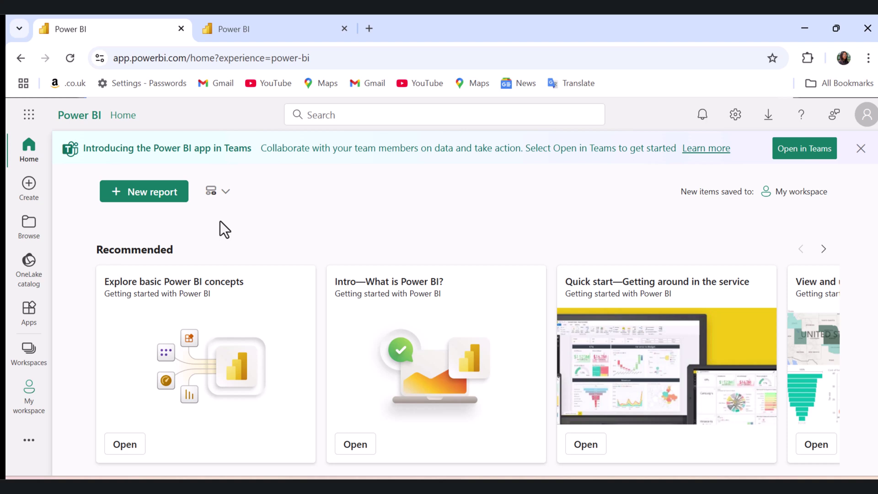